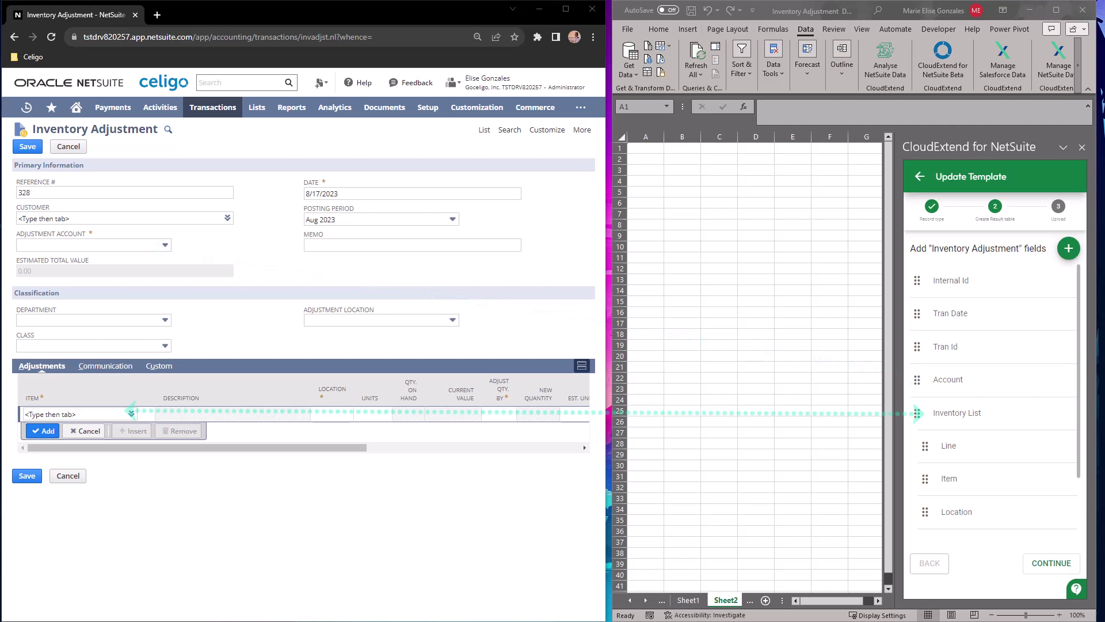
# Scroll down through the Inventory Adjustment template fields in the CloudExtend pane
pyautogui.scroll(-2, 995, 403)
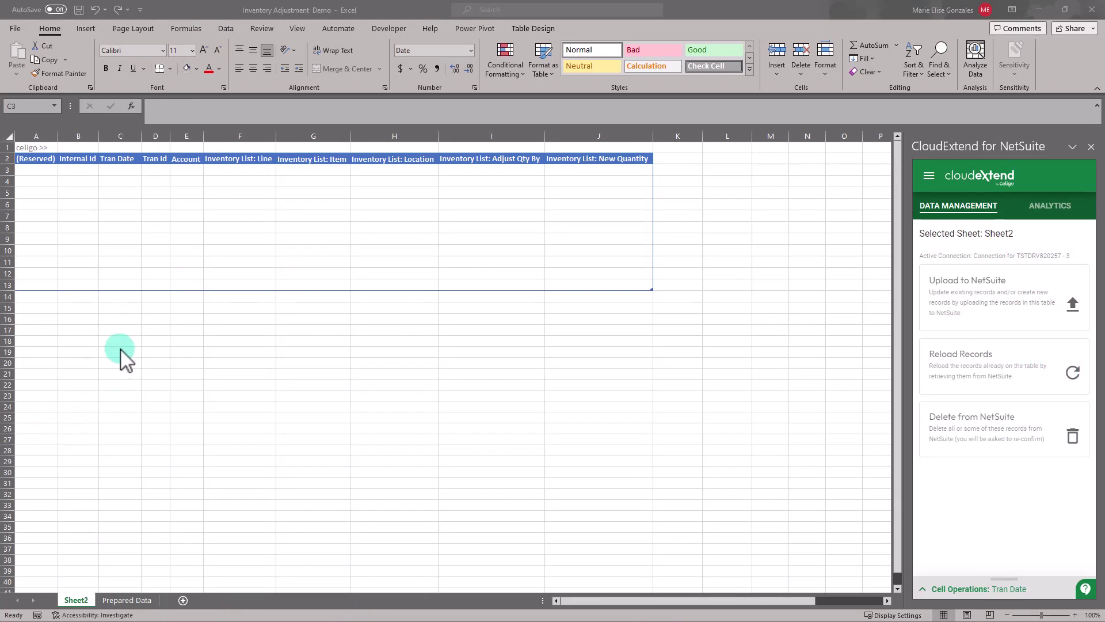
# Fill Tran Date with =today(), giving 2023-08-18 for rows 3–13
pyautogui.click(122, 170)
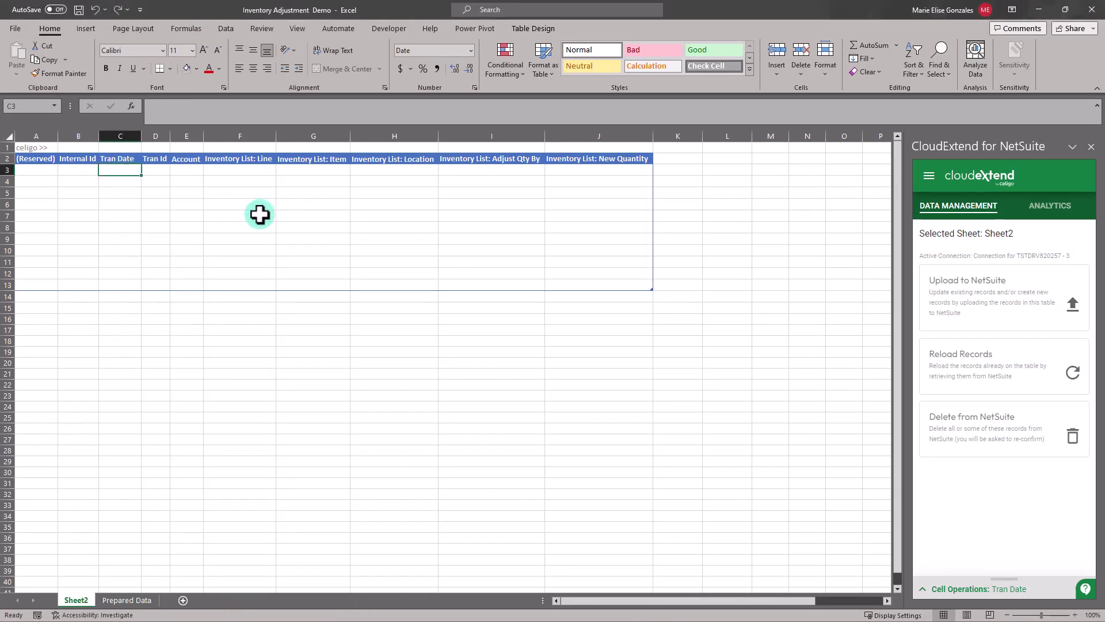
pyautogui.write('=toda')
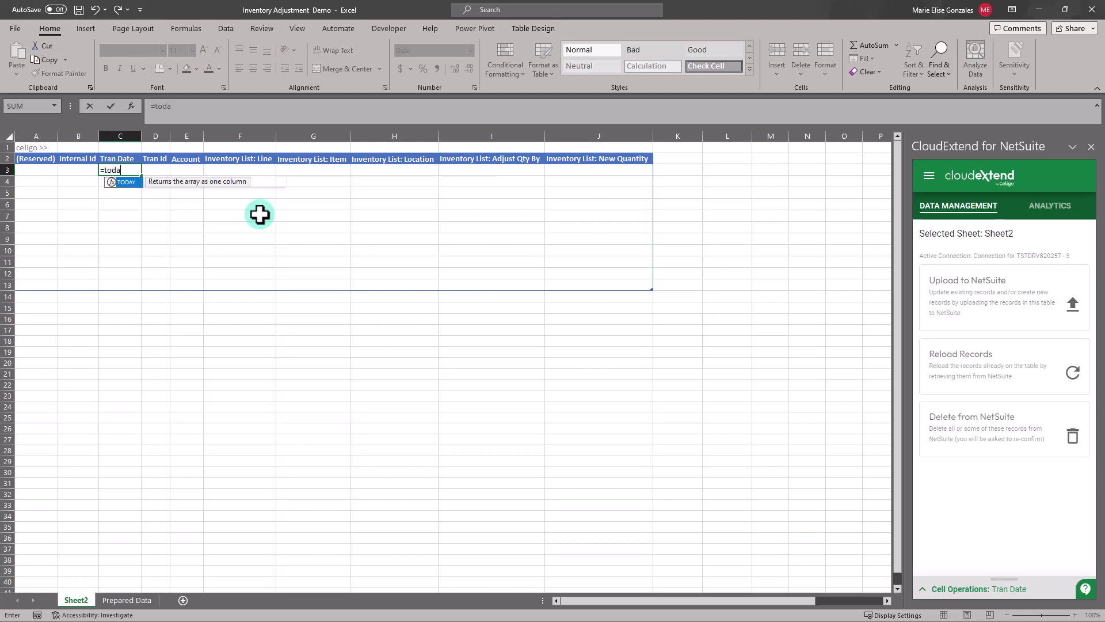
pyautogui.write('y(')
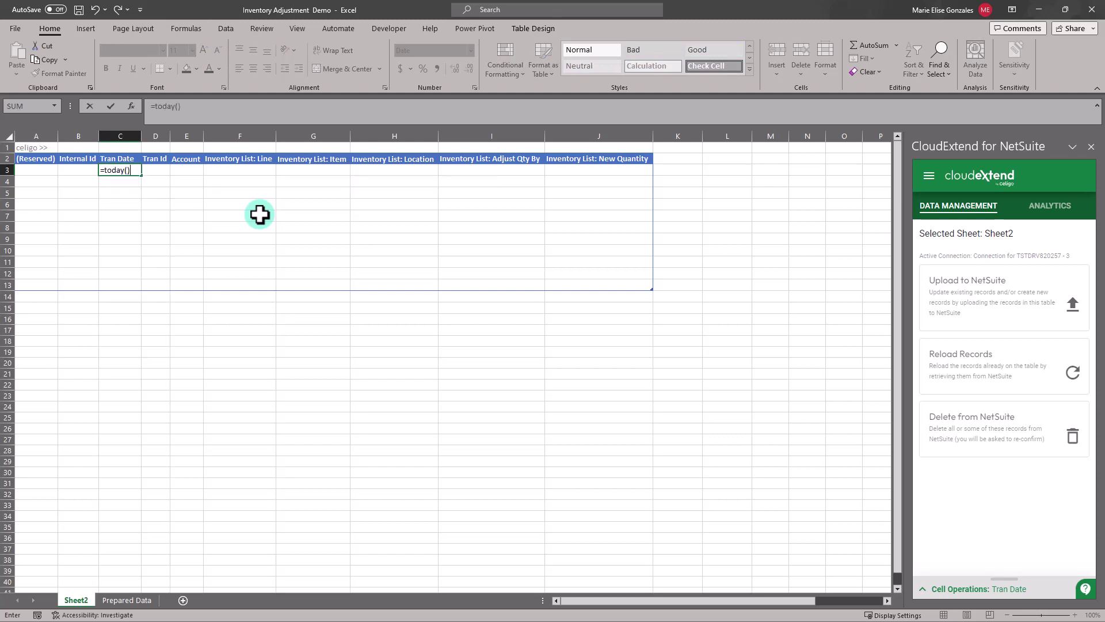
pyautogui.press('Return')
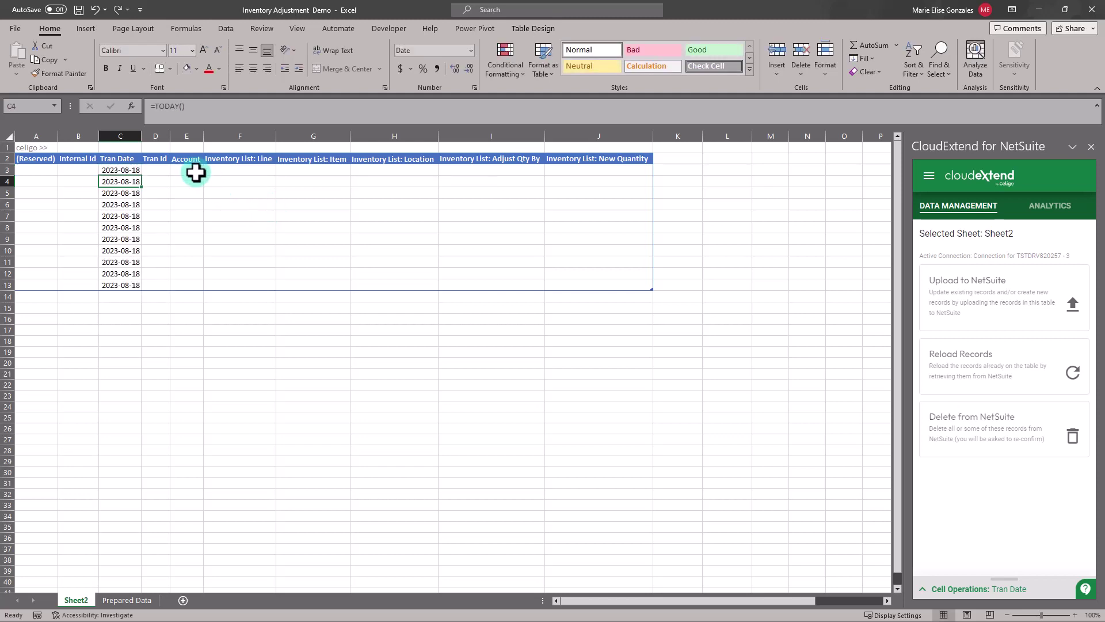
# Set E3's account to 5090 Inventory Variance and widen the Account column
pyautogui.click(196, 171)
pyautogui.click(1046, 585)
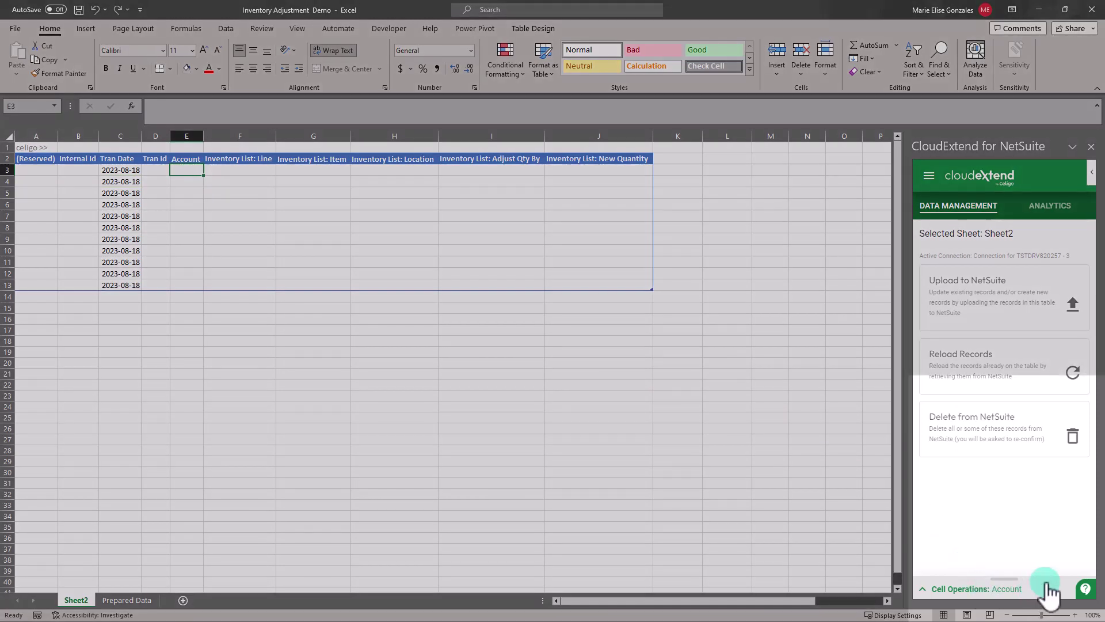
pyautogui.scroll(-1, 1061, 547)
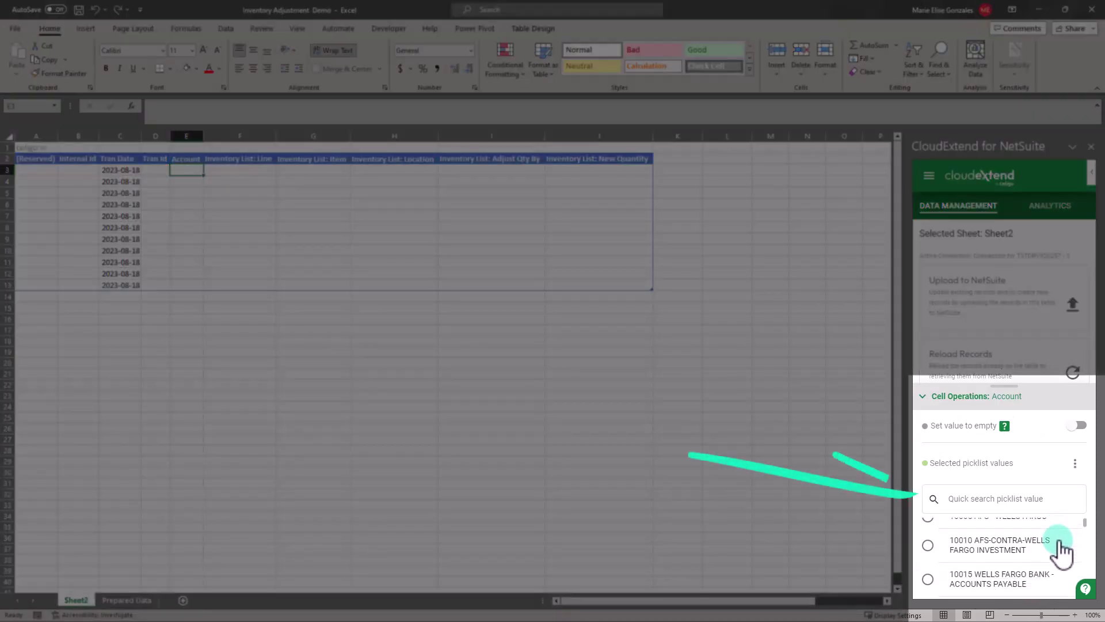
pyautogui.scroll(-1, 1061, 550)
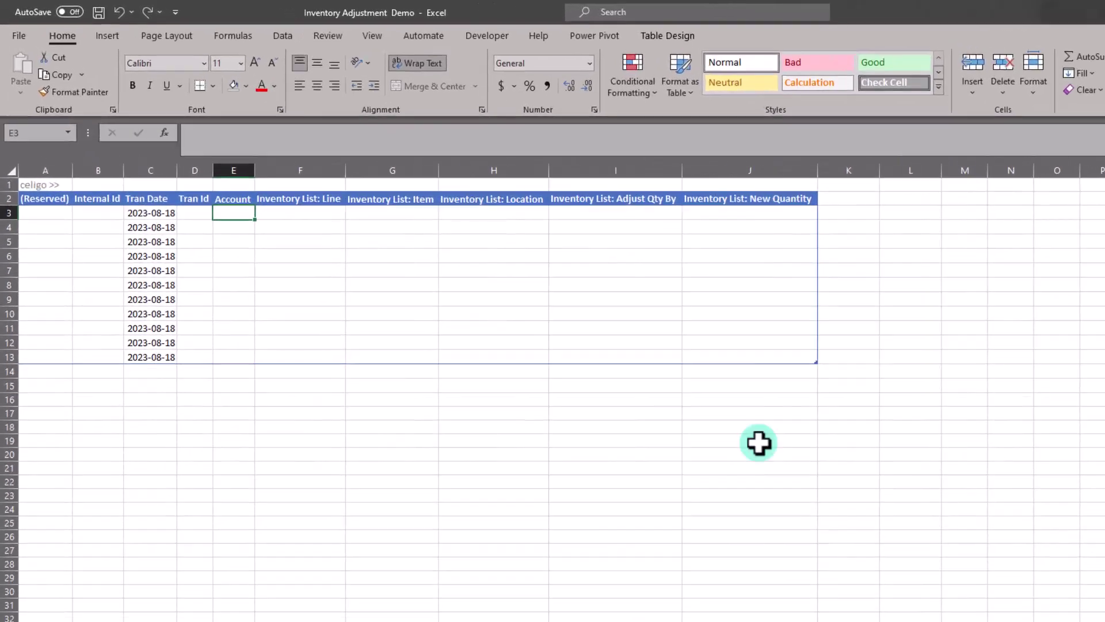
pyautogui.write('5090')
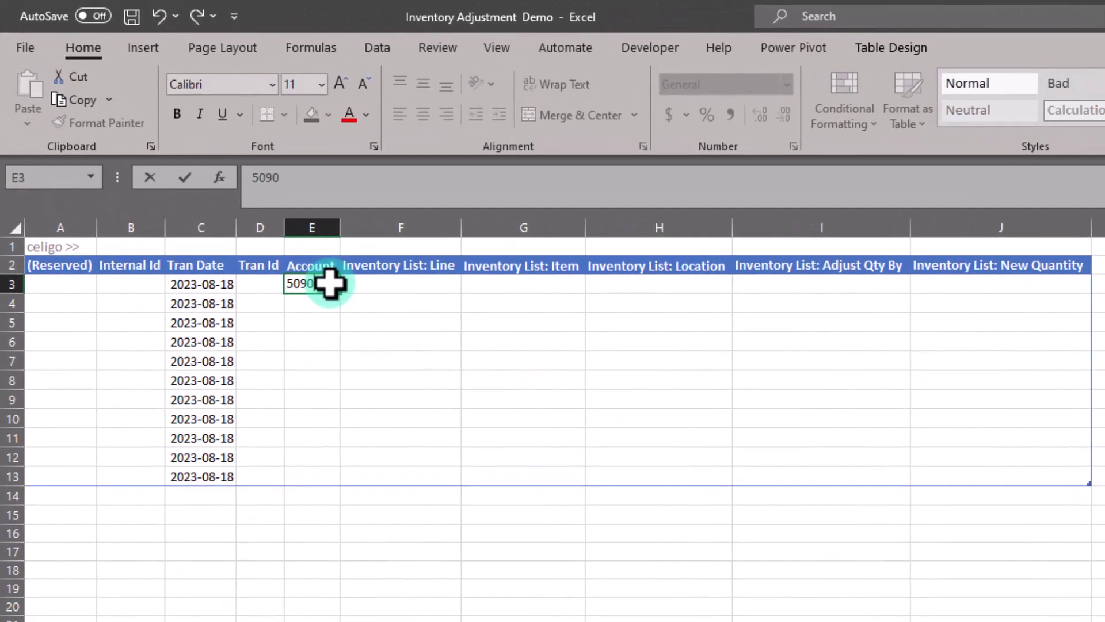
pyautogui.press('Tab')
pyautogui.moveTo(339, 227); pyautogui.dragTo(410, 232)
pyautogui.click(390, 282)
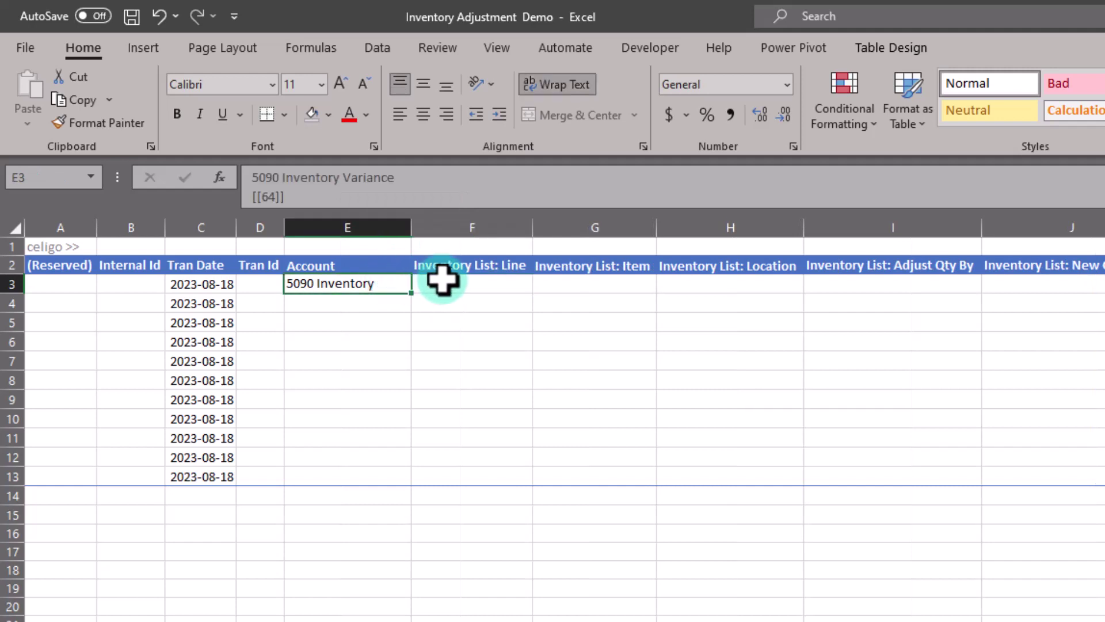
# Copy account 5090 Inventory Variance from E3 into cells E4:E13
pyautogui.hotkey('ctrl', 'c')
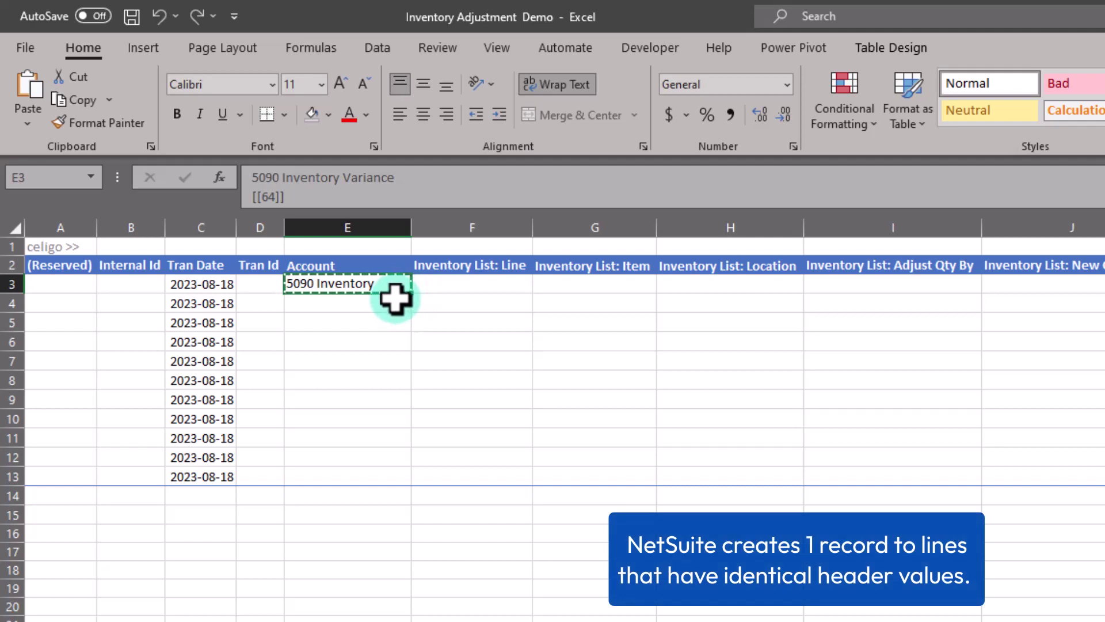
pyautogui.click(393, 305)
pyautogui.moveTo(392, 311); pyautogui.dragTo(396, 472)
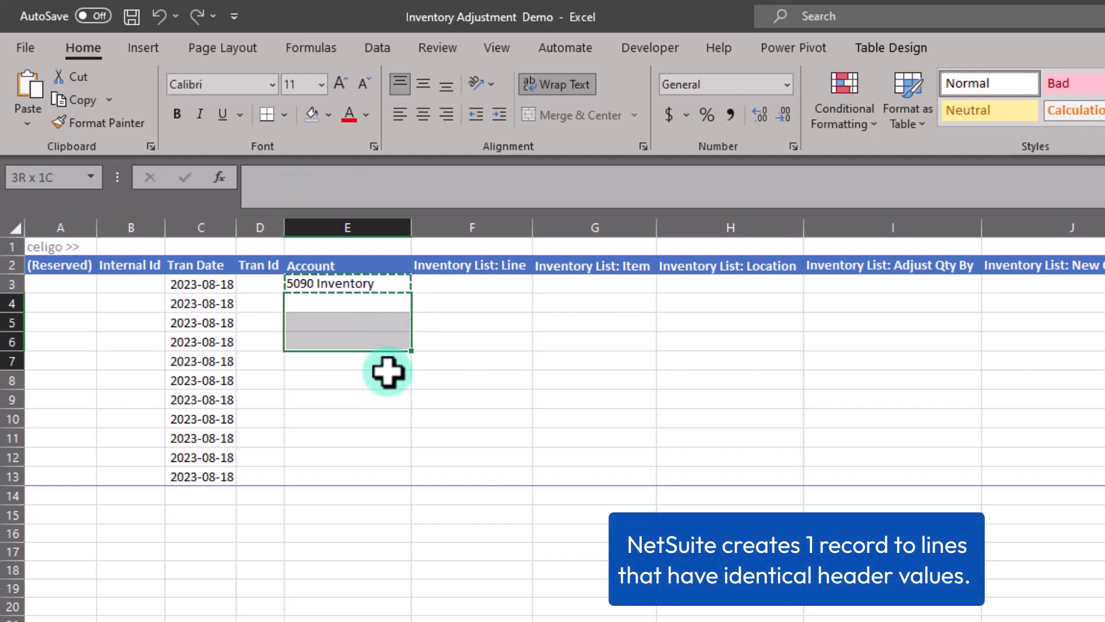
pyautogui.hotkey('ctrl', 'v')
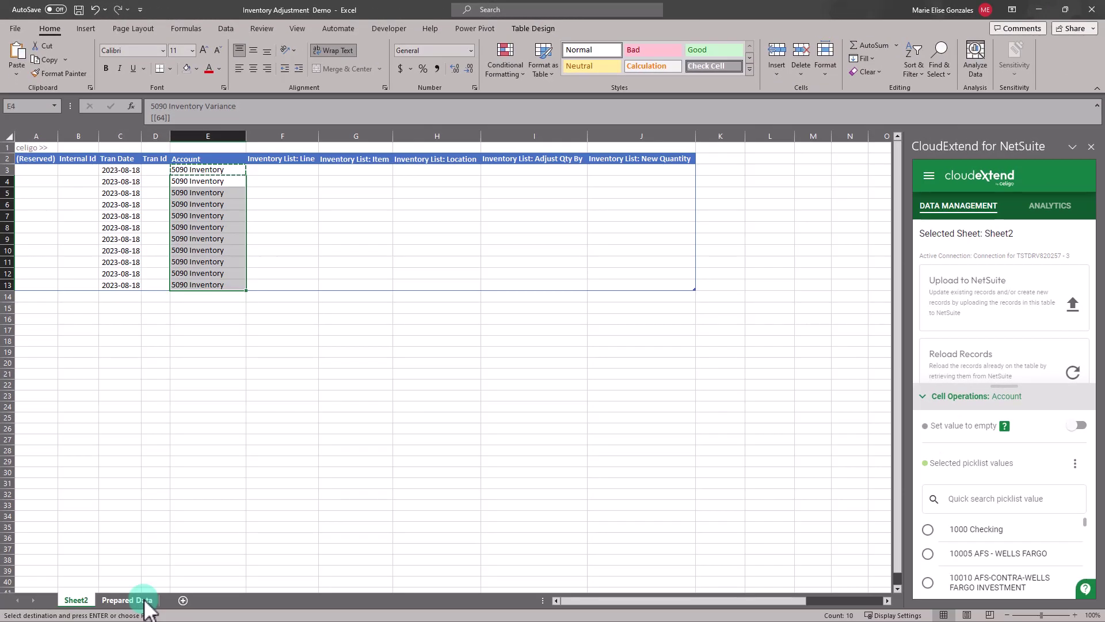
# Paste the San Mateo items with quantity 100 at G3 and upload them as record 91624
pyautogui.click(145, 601)
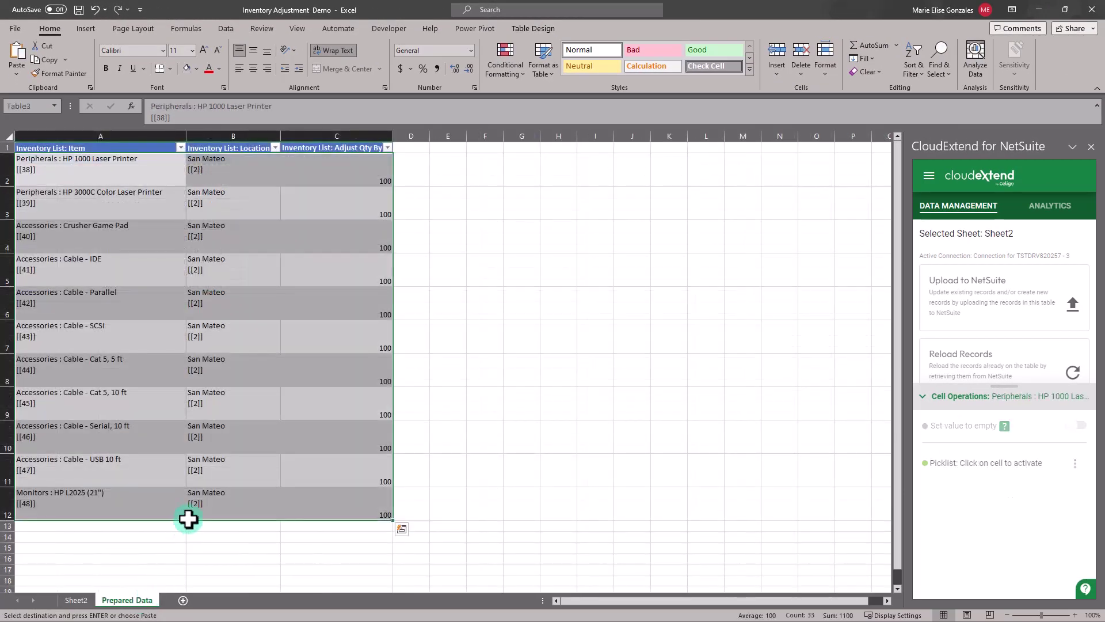
pyautogui.click(80, 602)
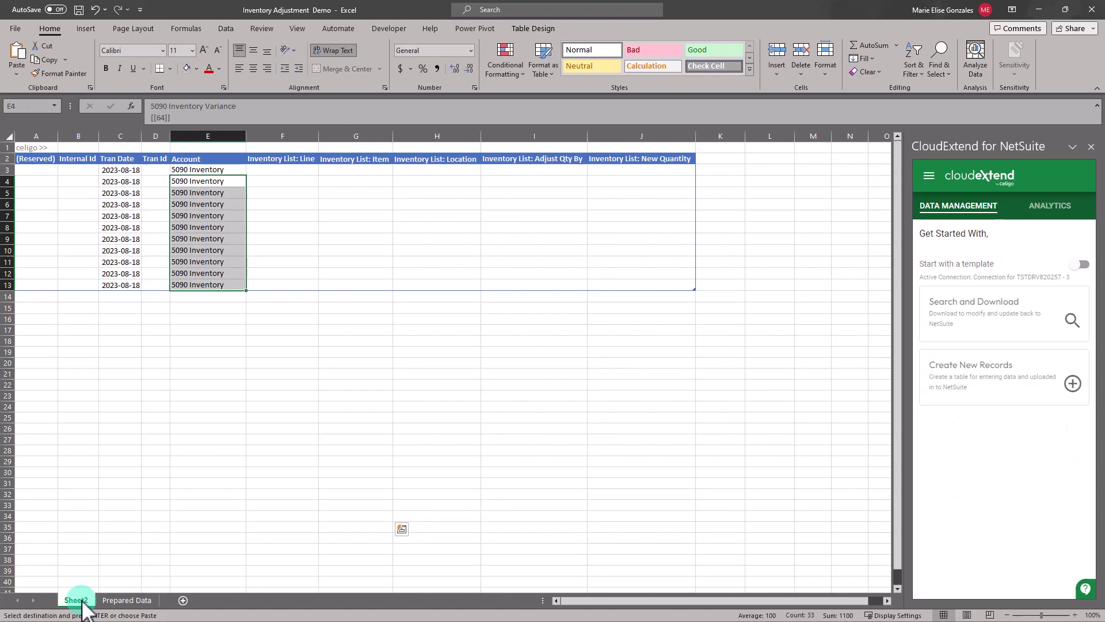
pyautogui.click(343, 171)
pyautogui.rightClick(344, 171)
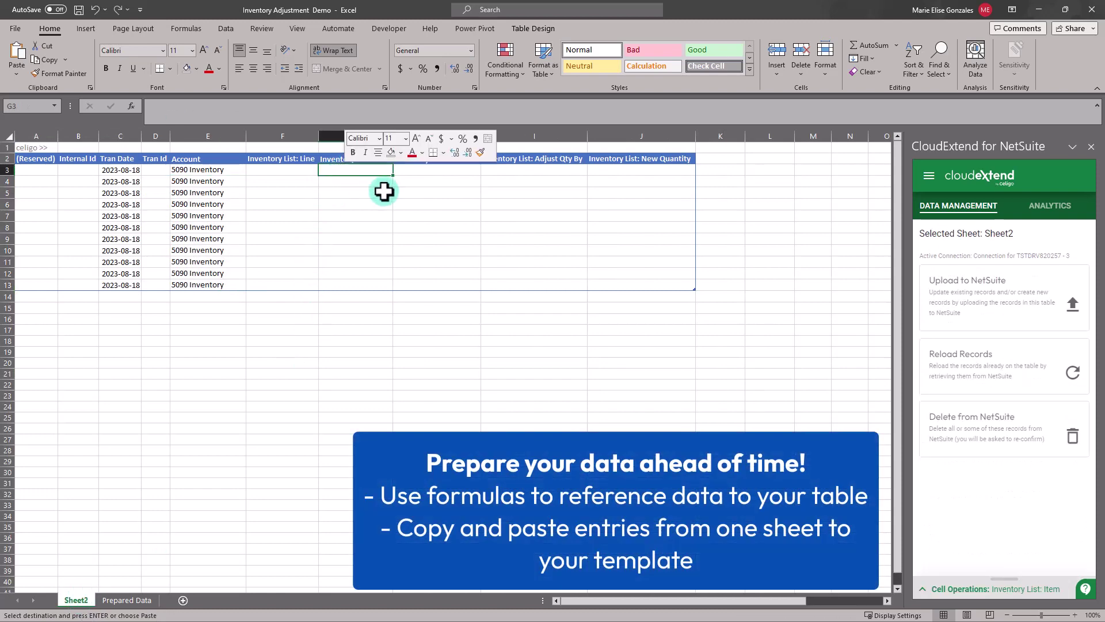
pyautogui.click(383, 249)
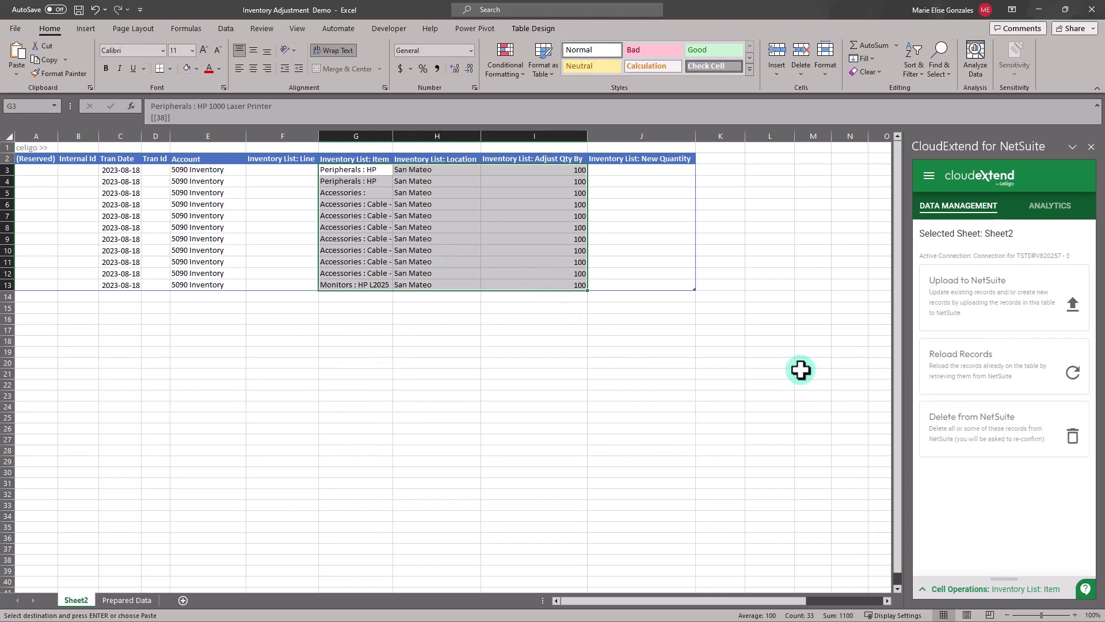
pyautogui.click(1004, 297)
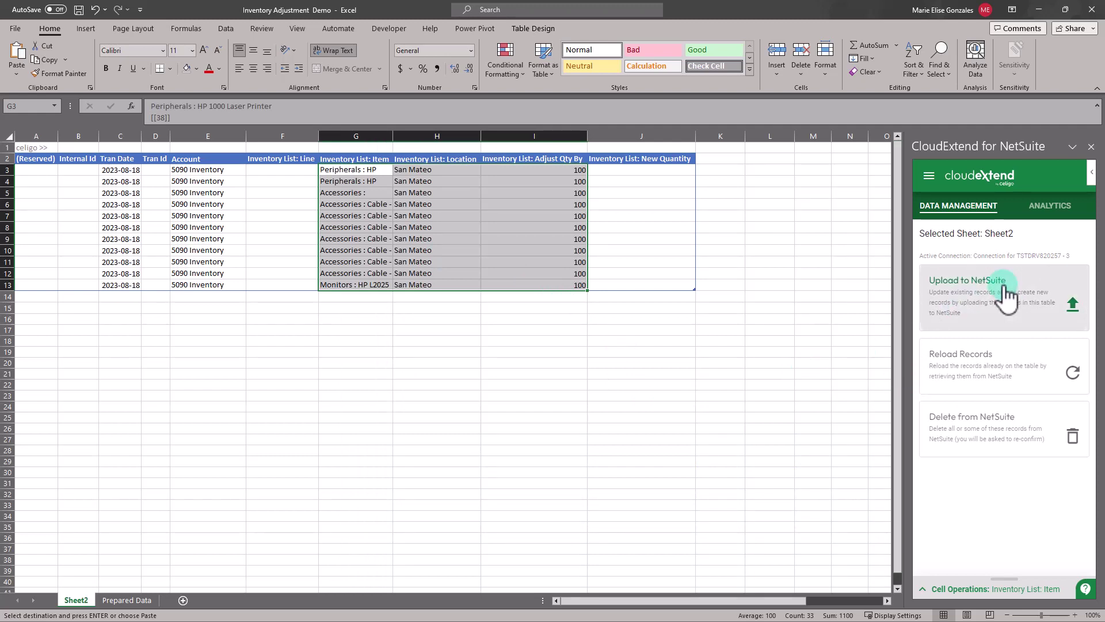
pyautogui.click(1053, 562)
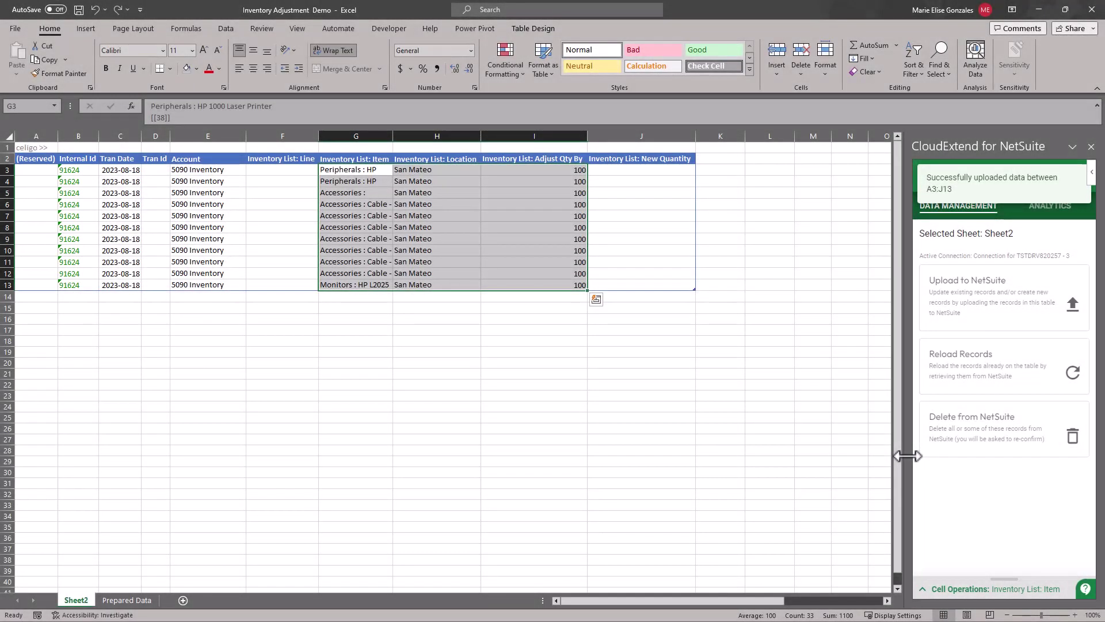
# Reload the table rows from NetSuite, showing Tran Id 331 and the new quantities
pyautogui.click(1014, 368)
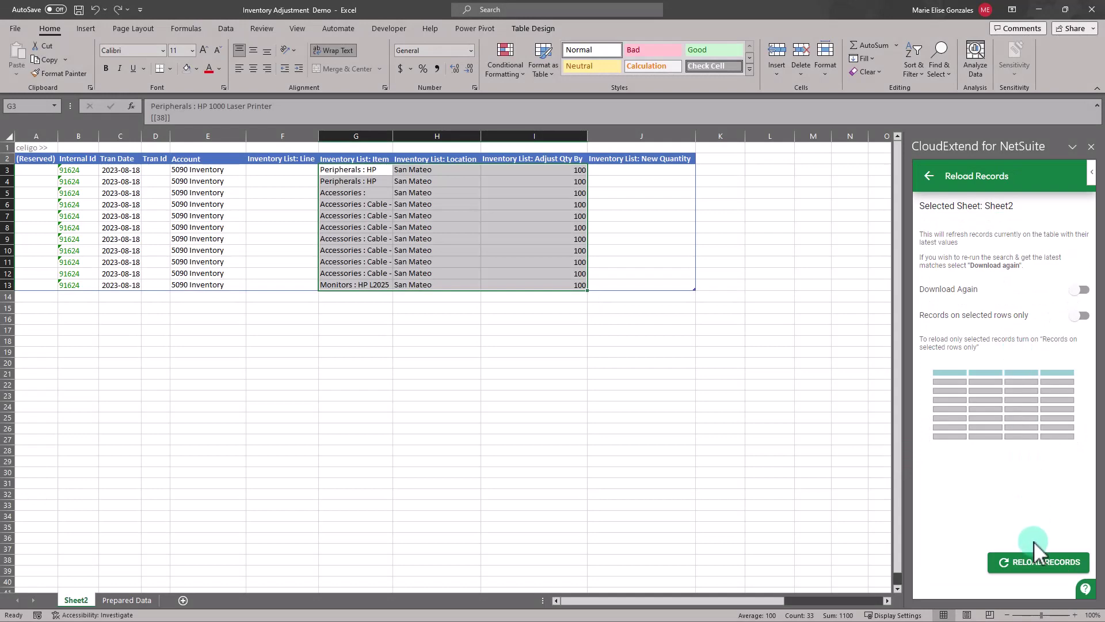
pyautogui.click(1033, 561)
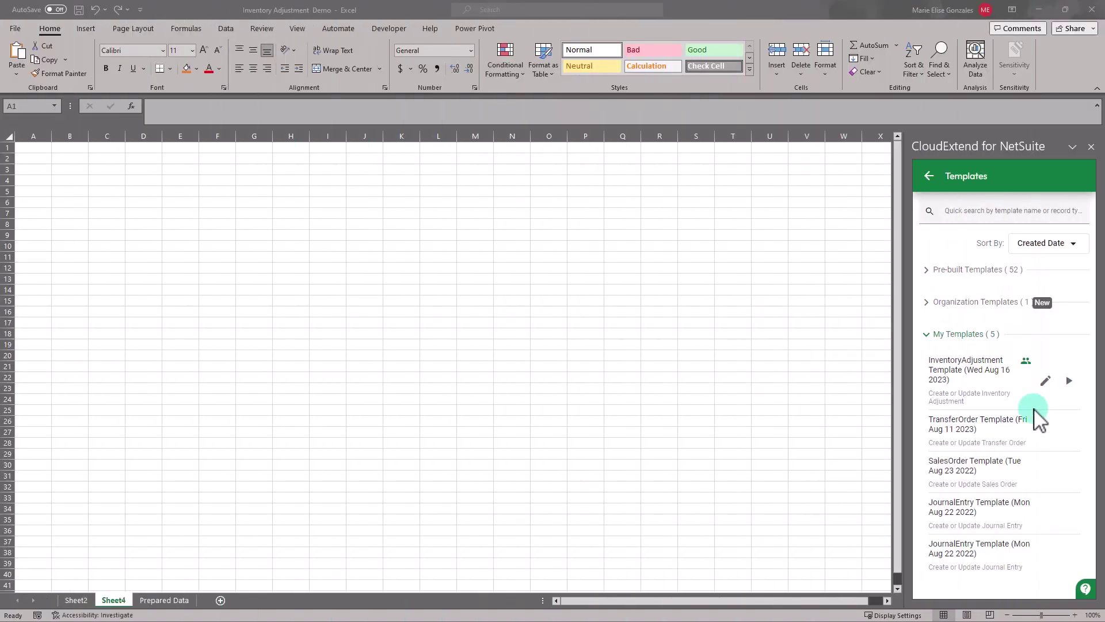
# Add Receipt Inventory Number and Quantity fields to InventoryAdjustment, save, and rebuild its table on Sheet4
pyautogui.click(1045, 419)
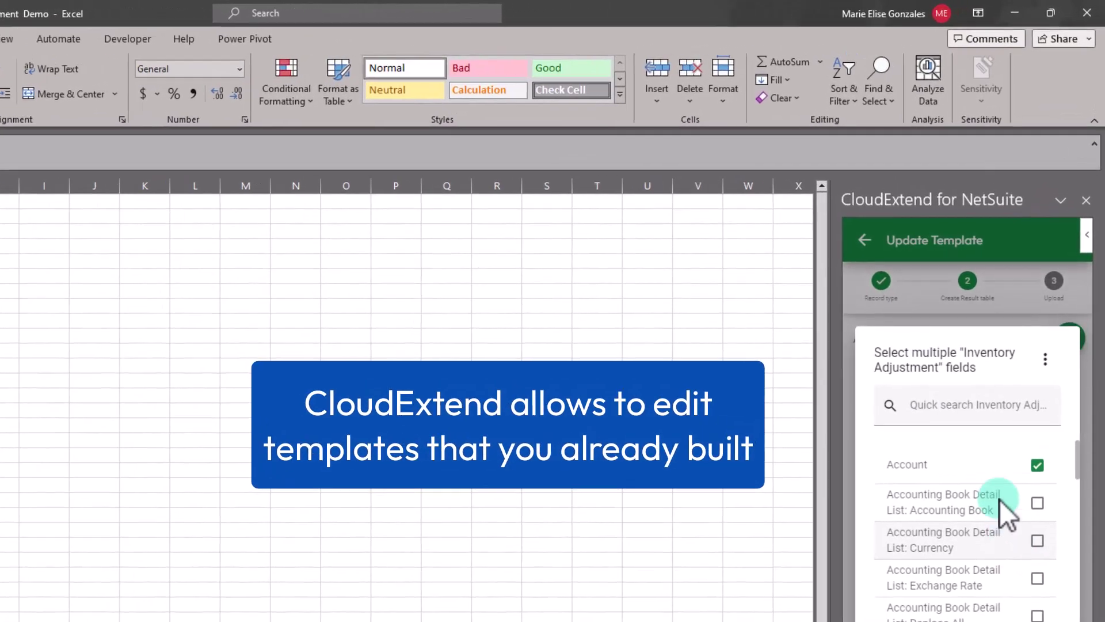
pyautogui.click(1006, 298)
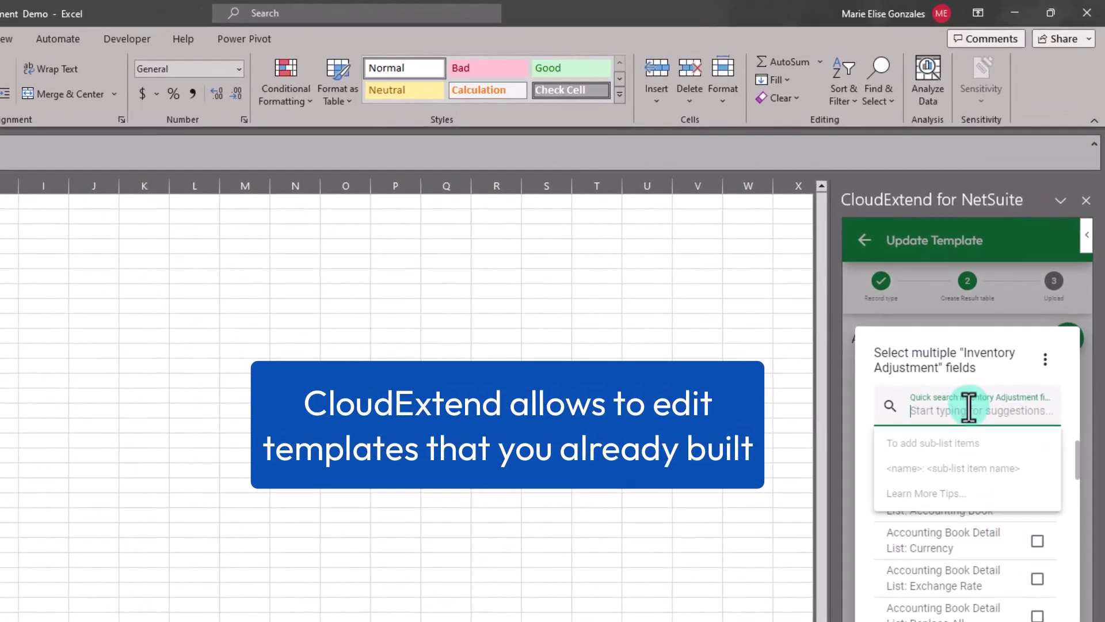
pyautogui.write('receip')
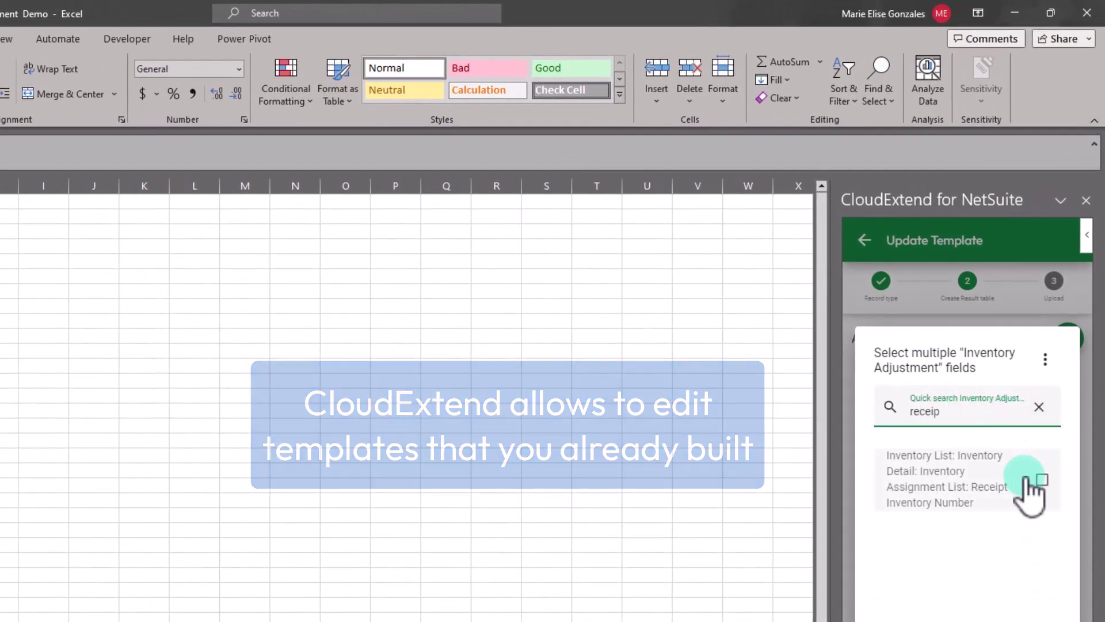
pyautogui.click(1028, 484)
pyautogui.doubleClick(896, 406)
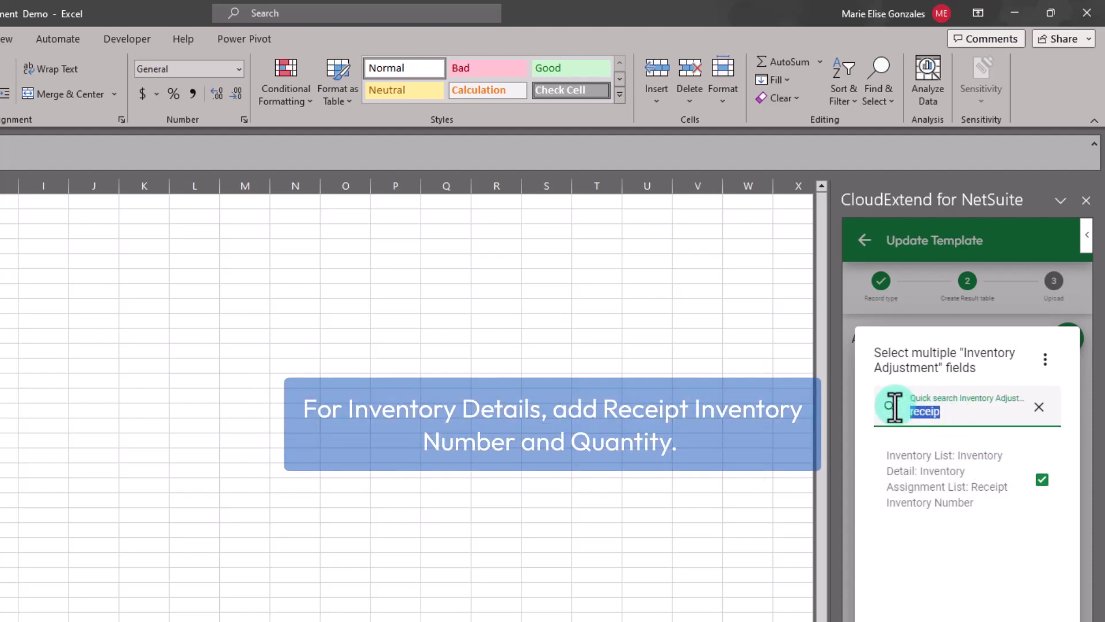
pyautogui.write('quanti')
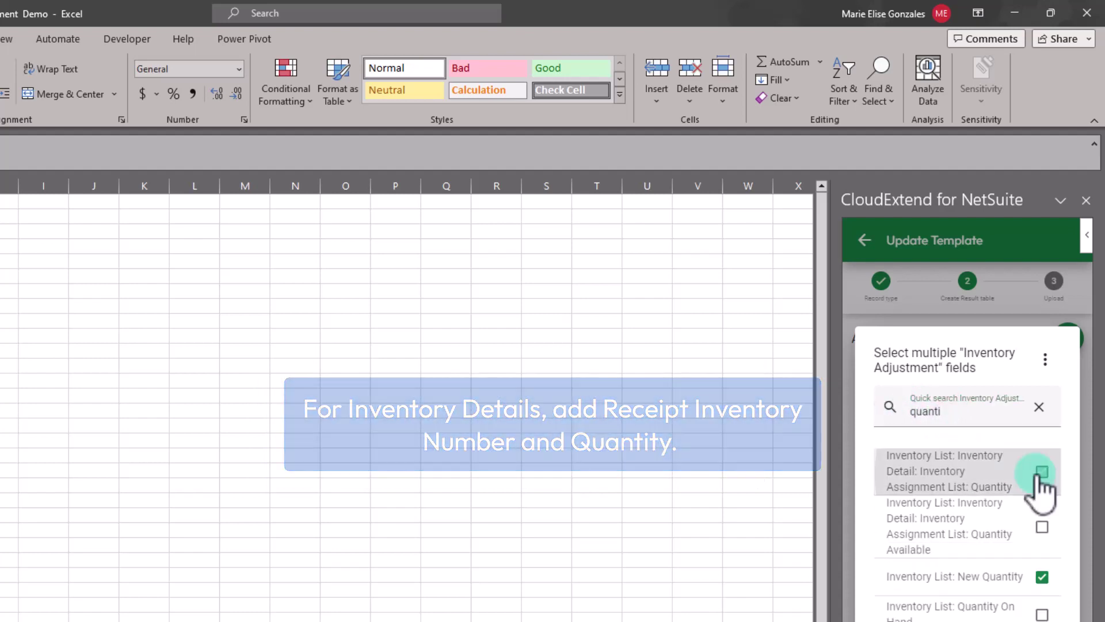
pyautogui.click(1042, 472)
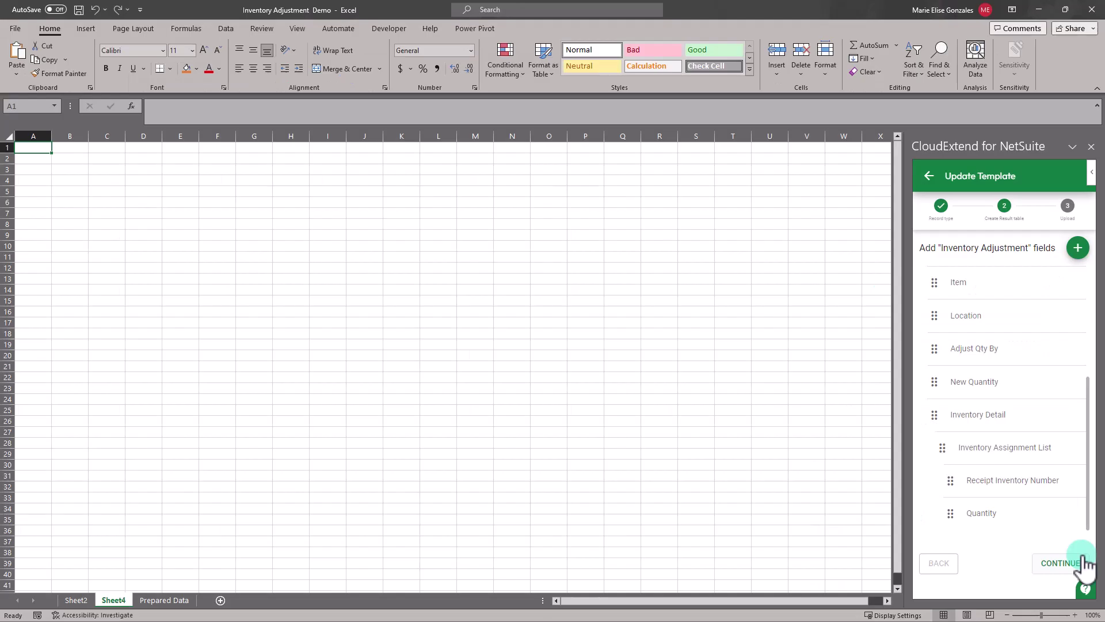
pyautogui.click(1076, 563)
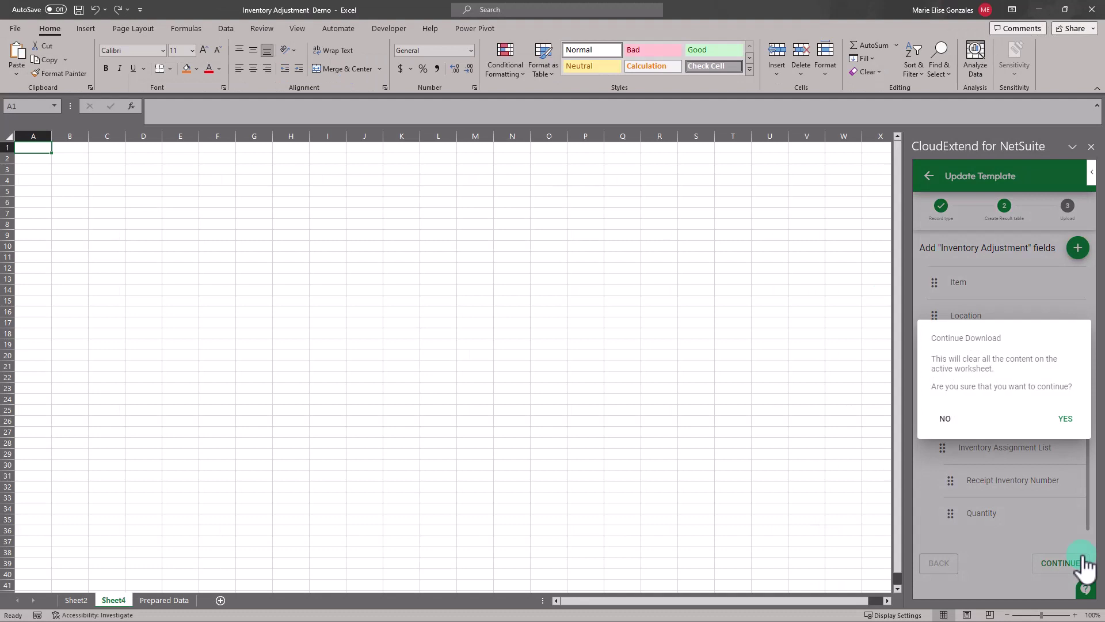
pyautogui.click(1065, 420)
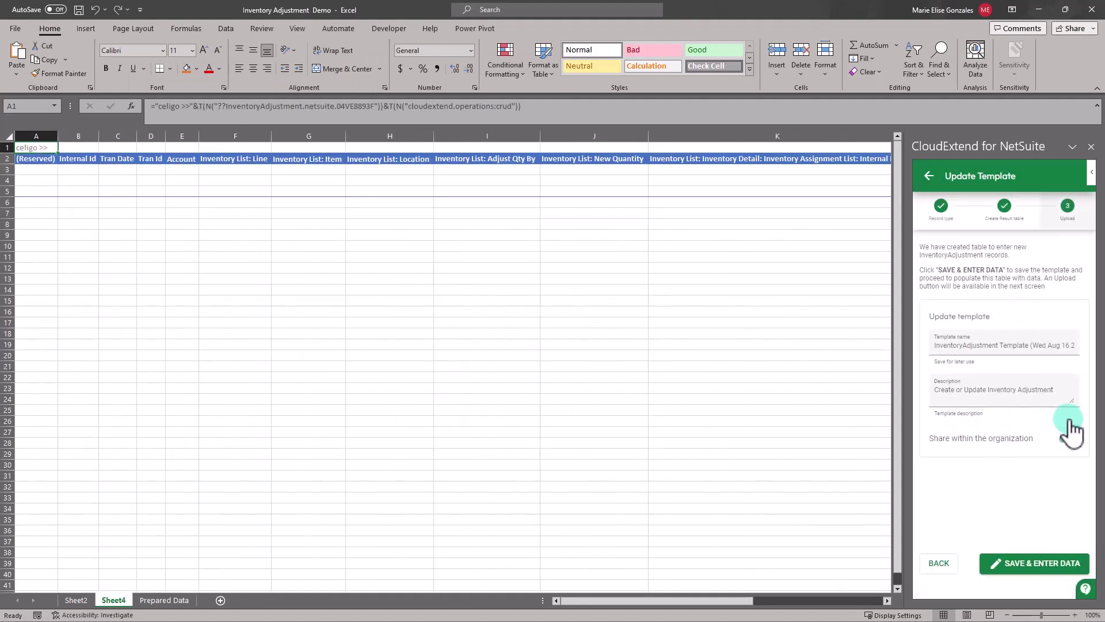
pyautogui.click(1042, 562)
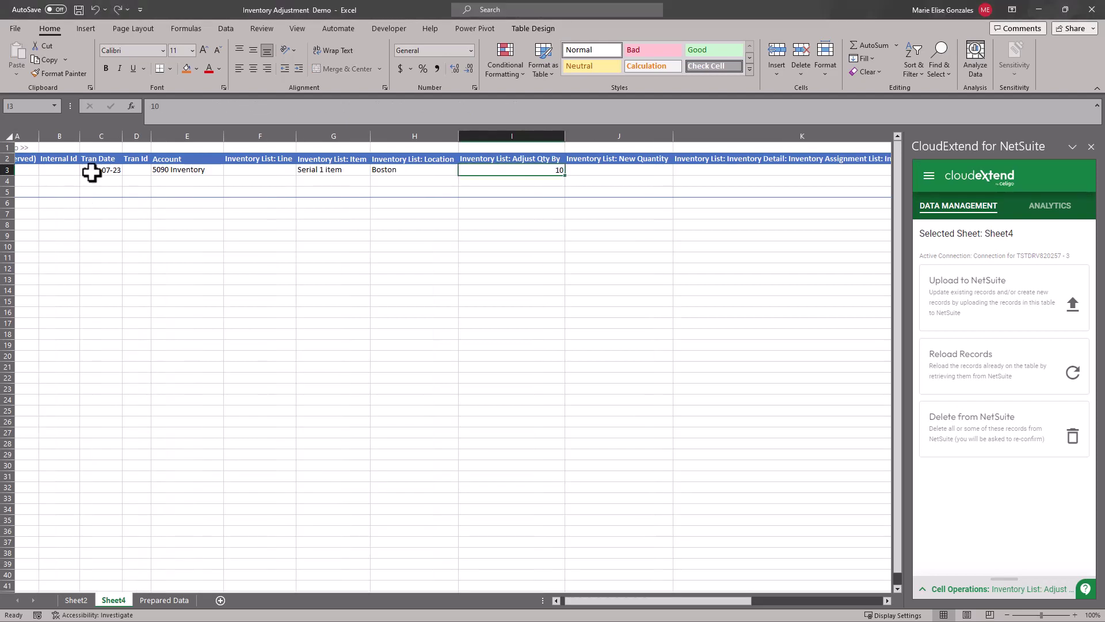
# Copy the Serial 1 item adjustment row C3:I3 into rows 4–12
pyautogui.moveTo(92, 171); pyautogui.dragTo(520, 171)
pyautogui.hotkey('ctrl', 'c')
pyautogui.moveTo(107, 181); pyautogui.dragTo(469, 271)
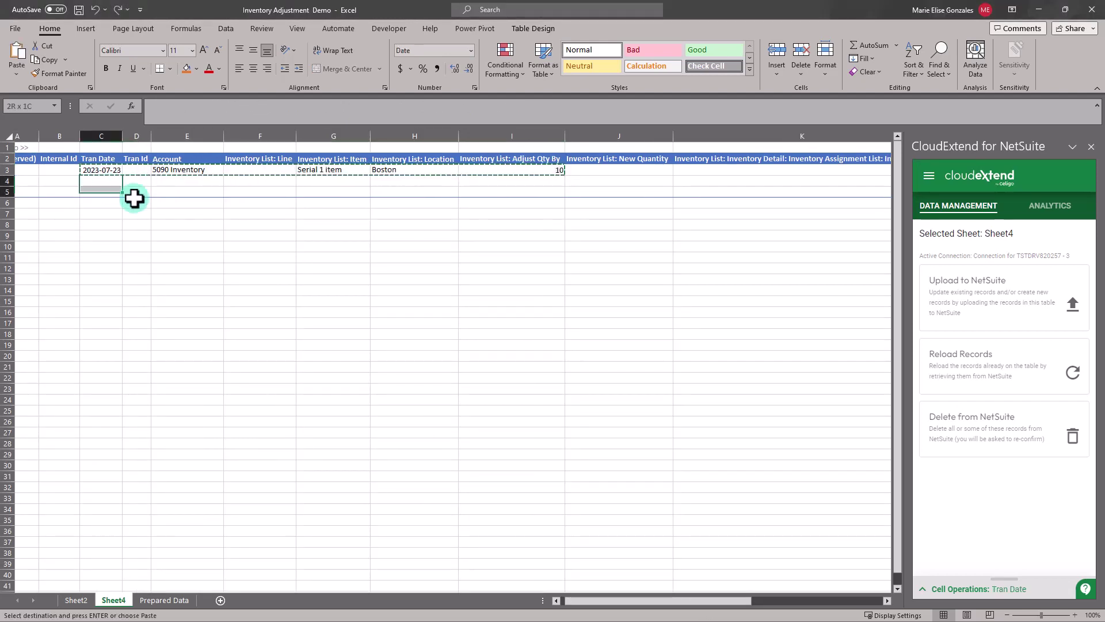
pyautogui.hotkey('ctrl', 'v')
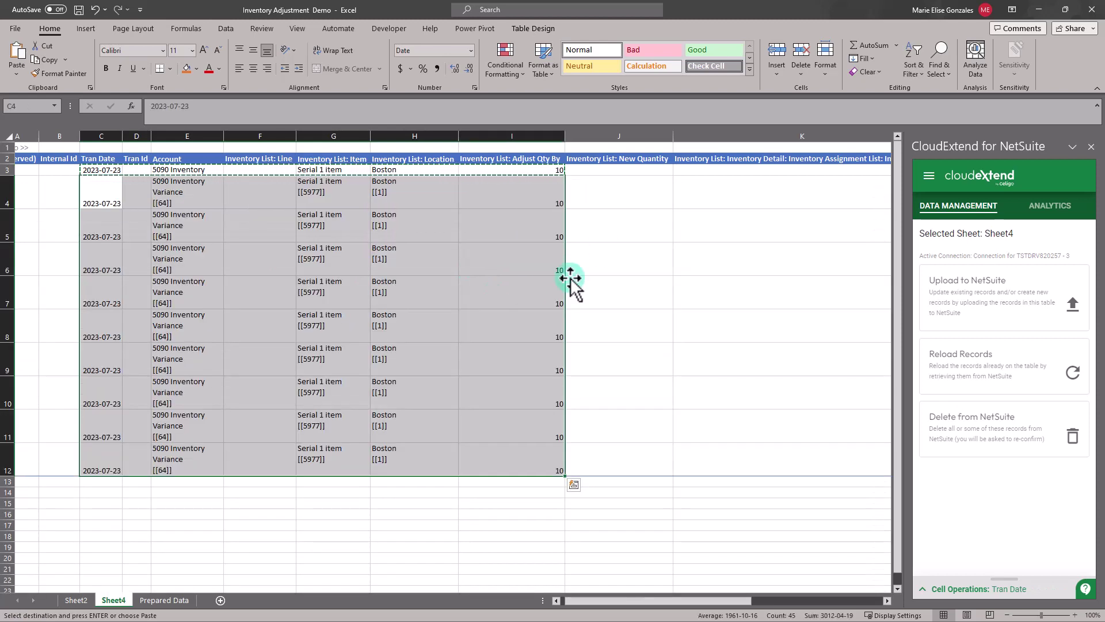
# Fill column L with receipt numbers Serial 001 through Serial 010
pyautogui.hscroll(3, 585, 207)
pyautogui.click(577, 172)
pyautogui.write('Seri')
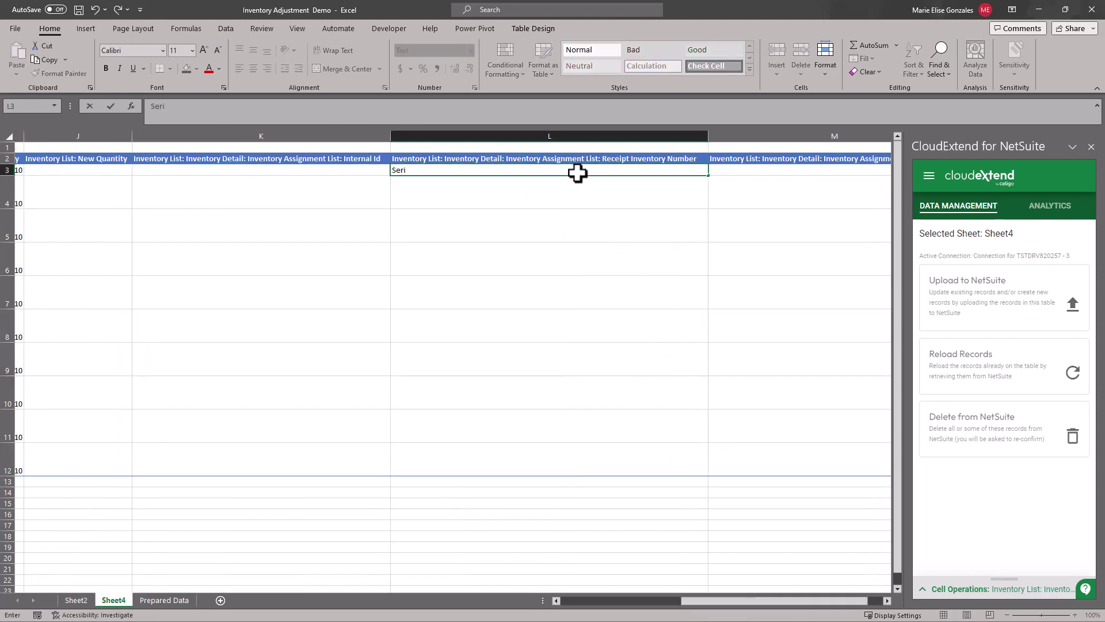
pyautogui.write('al 001')
pyautogui.moveTo(710, 176); pyautogui.dragTo(708, 466)
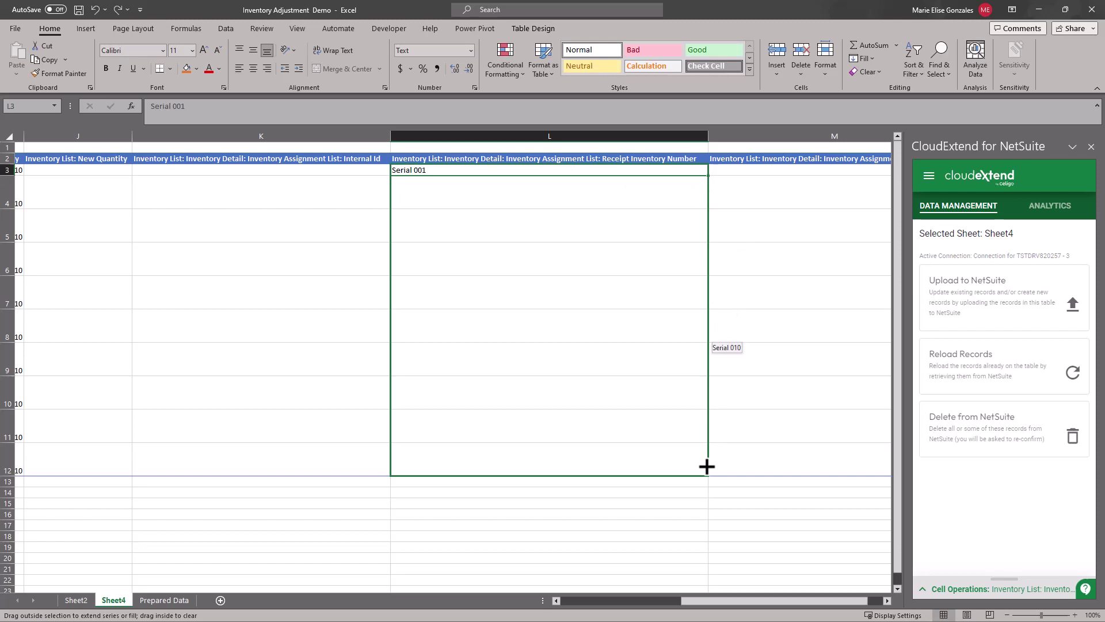
pyautogui.moveTo(685, 601); pyautogui.dragTo(700, 601)
# Enter quantity 1 in M3:M12 and start uploading the rows to NetSuite
pyautogui.click(726, 172)
pyautogui.write('1')
pyautogui.hotkey('ctrl', 'c')
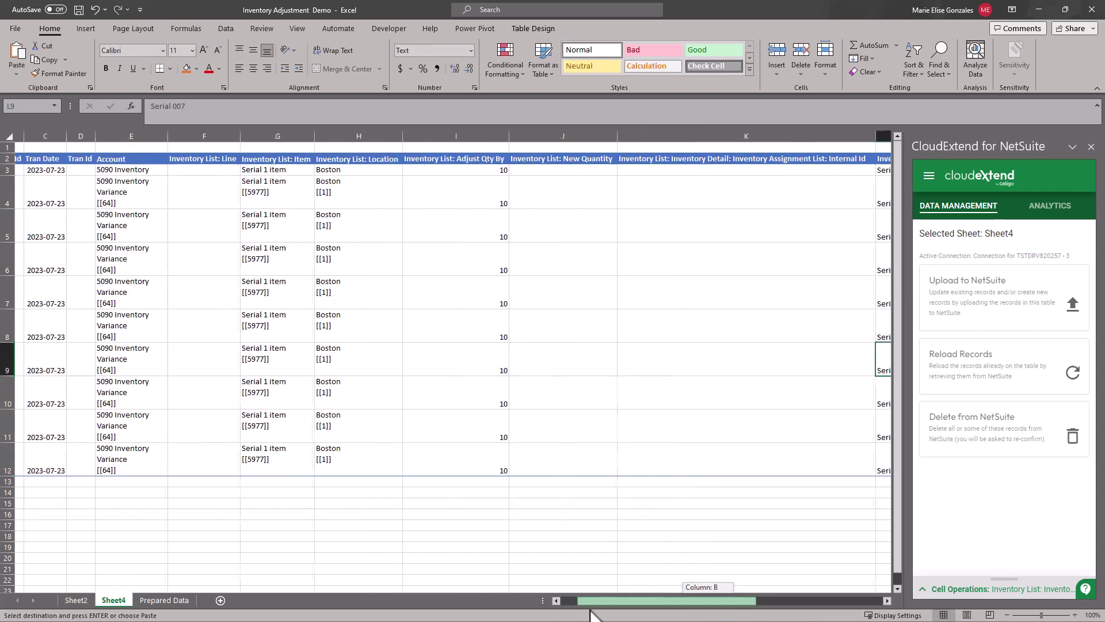
pyautogui.hotkey('ctrl', 'v')
pyautogui.click(575, 357)
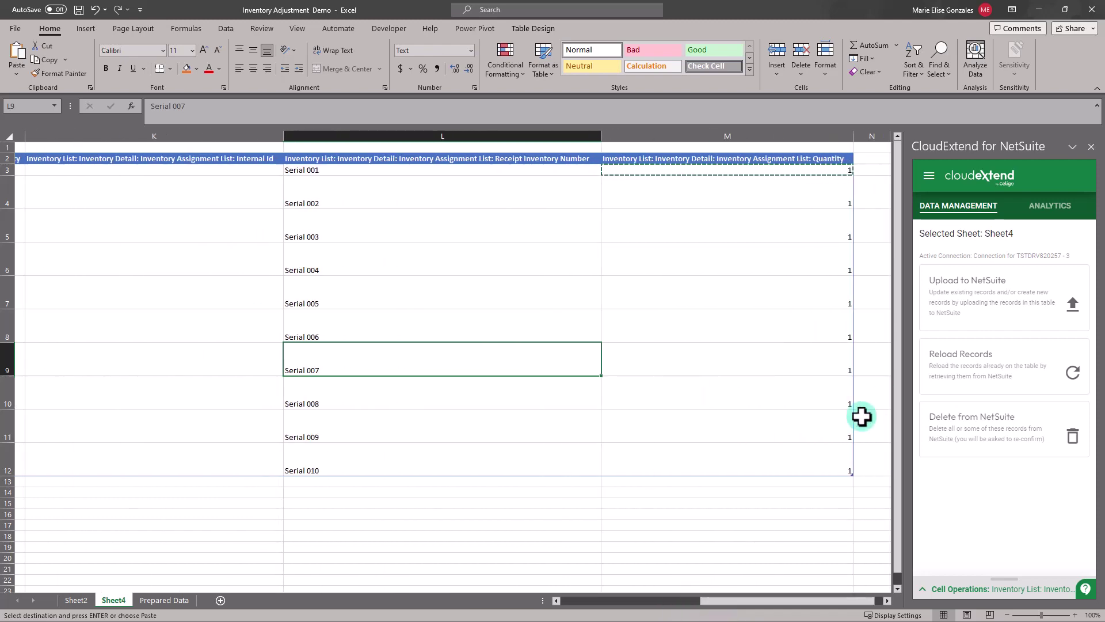
pyautogui.click(956, 311)
pyautogui.click(1013, 563)
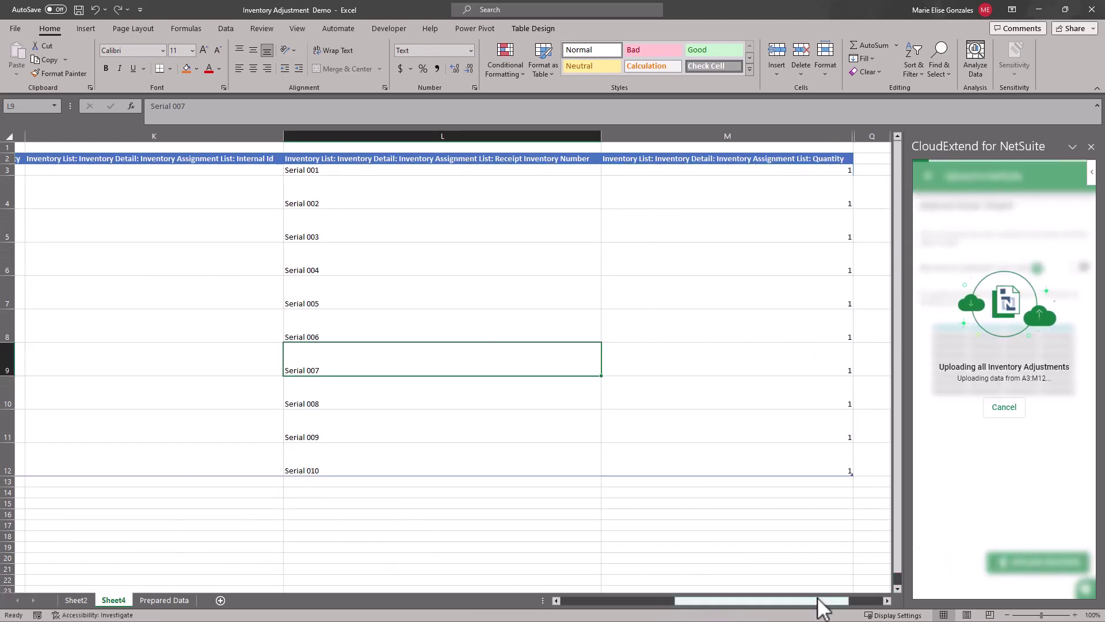
# Reload the ten uploaded rows, now showing Internal Id 91721, Tran Id 332 and quantity 20
pyautogui.moveTo(818, 599); pyautogui.dragTo(604, 604)
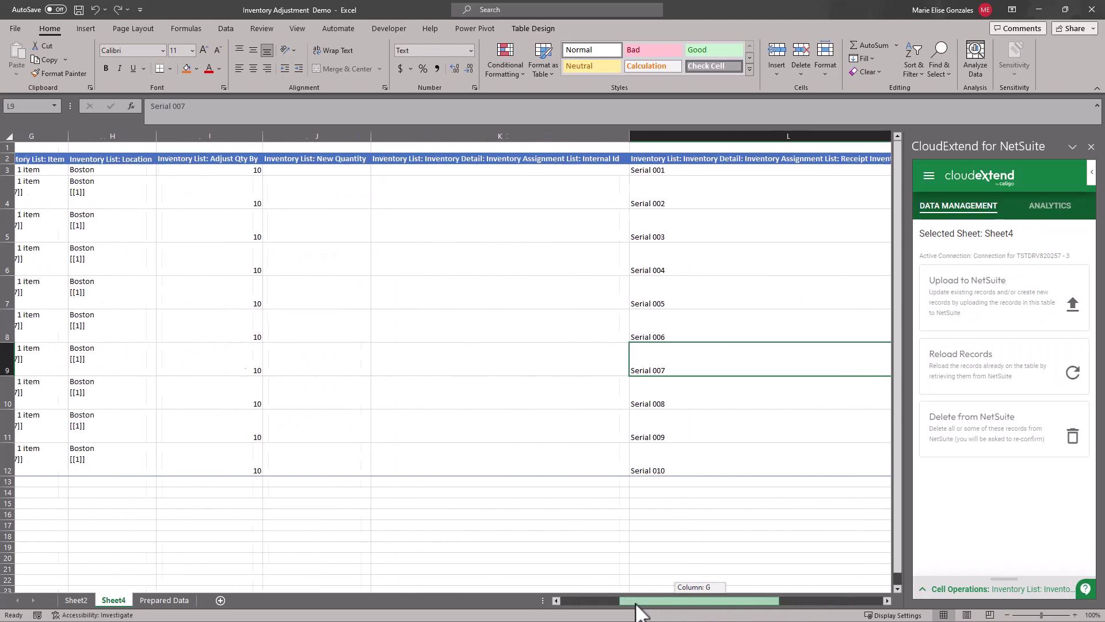
pyautogui.click(950, 374)
pyautogui.click(1031, 563)
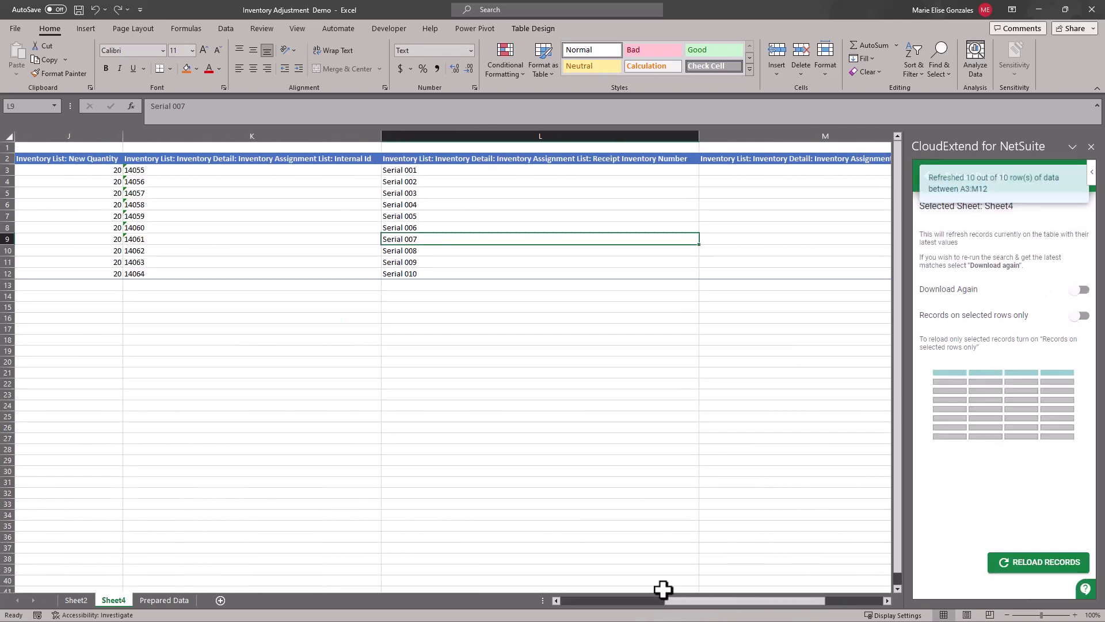
pyautogui.moveTo(674, 600); pyautogui.dragTo(553, 599)
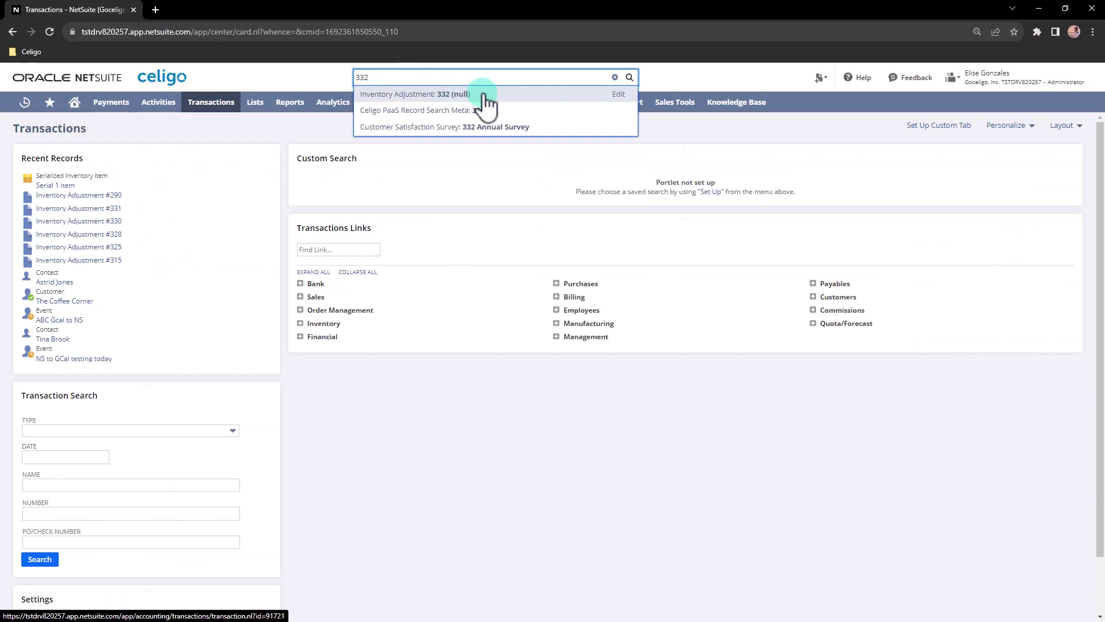
# Open adjustment 332 and view the Serial 1 item's inventory detail, Serial 001–010
pyautogui.click(485, 99)
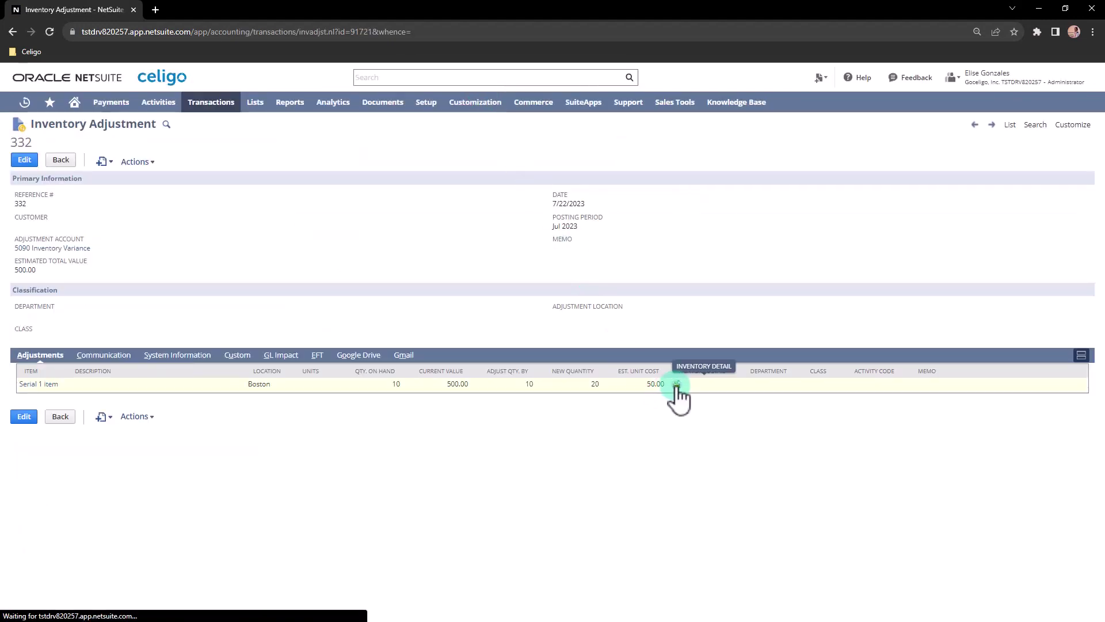
pyautogui.click(677, 384)
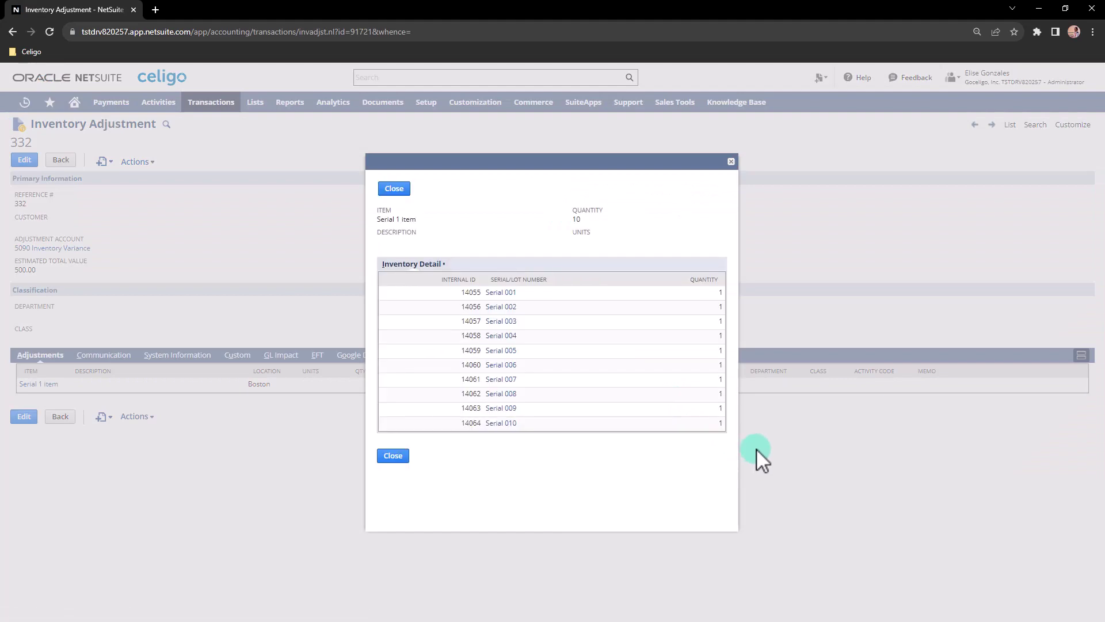